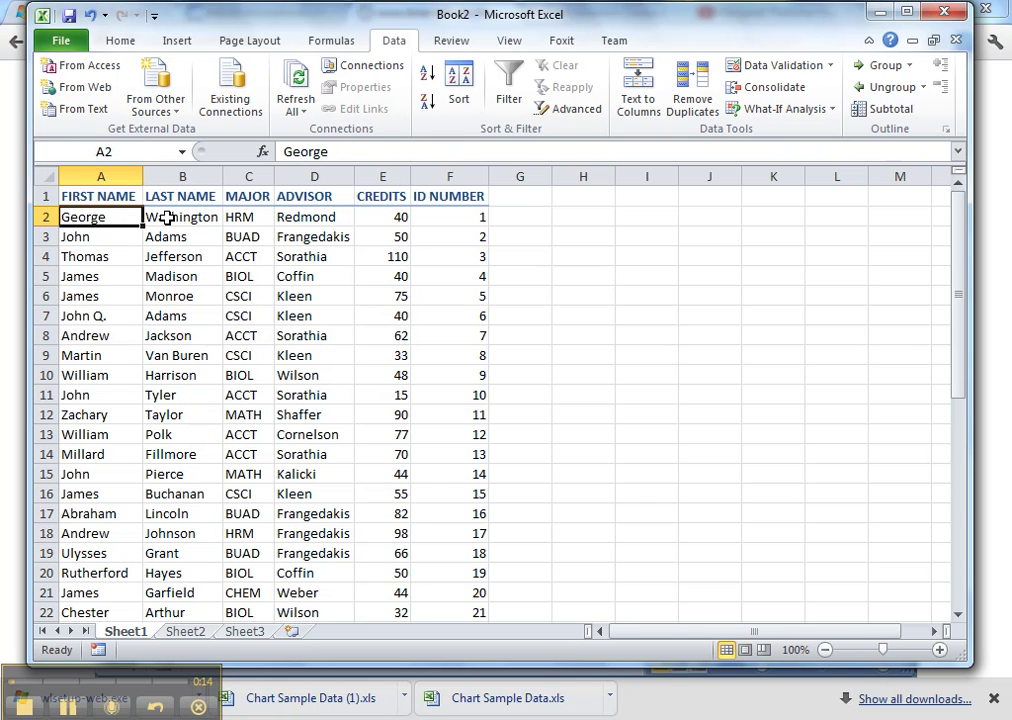
Sort the student list by the LAST NAME column from A to Z
left_click(167, 217)
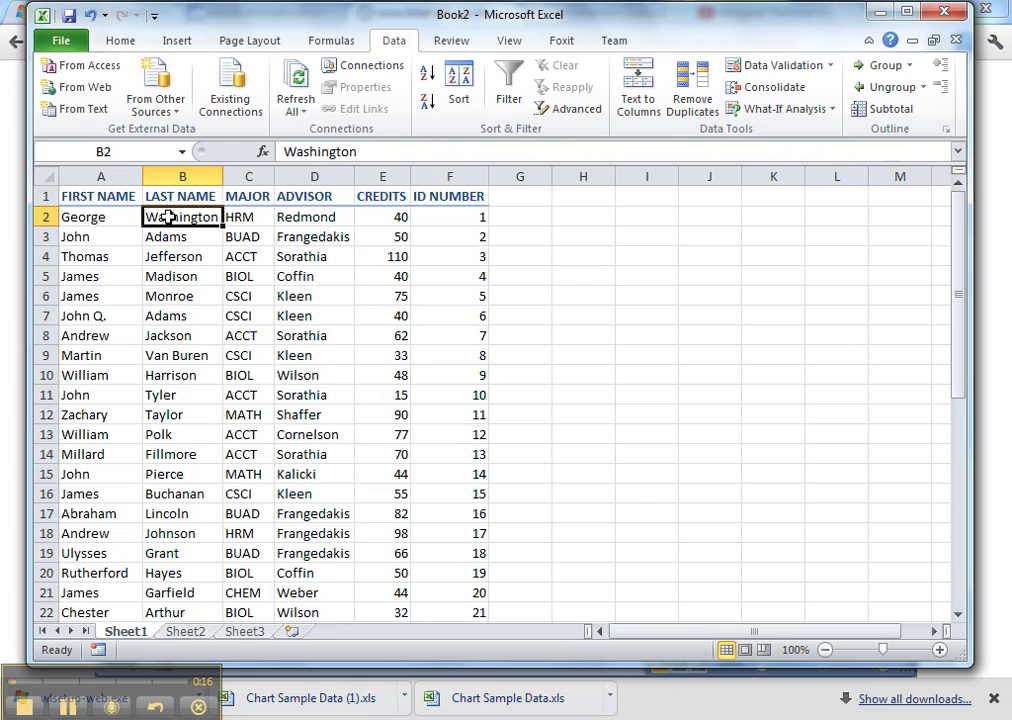
left_click(427, 80)
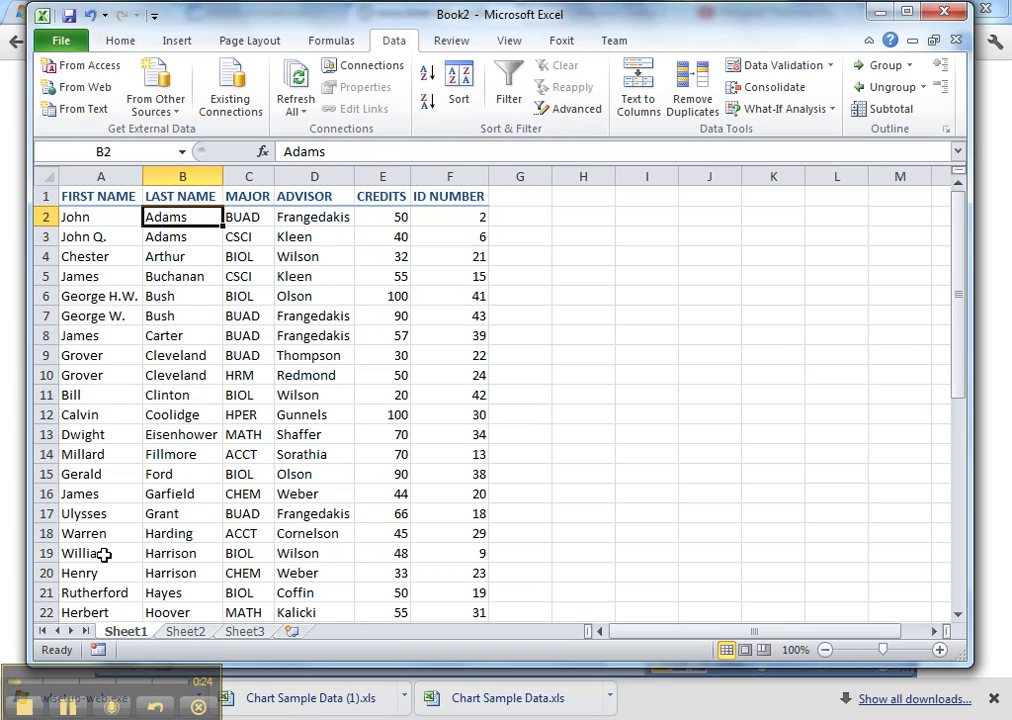
Examine the order of first names in the rows that share the same last name throughout the list
left_click_drag(82, 556, 170, 572)
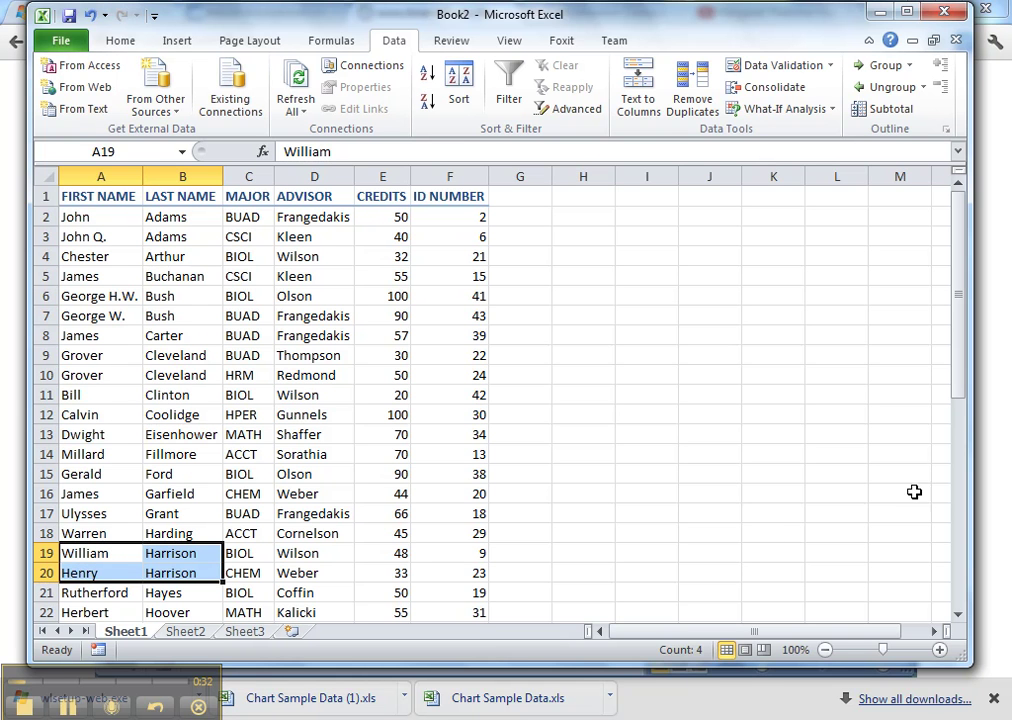
left_click_drag(956, 400, 960, 479)
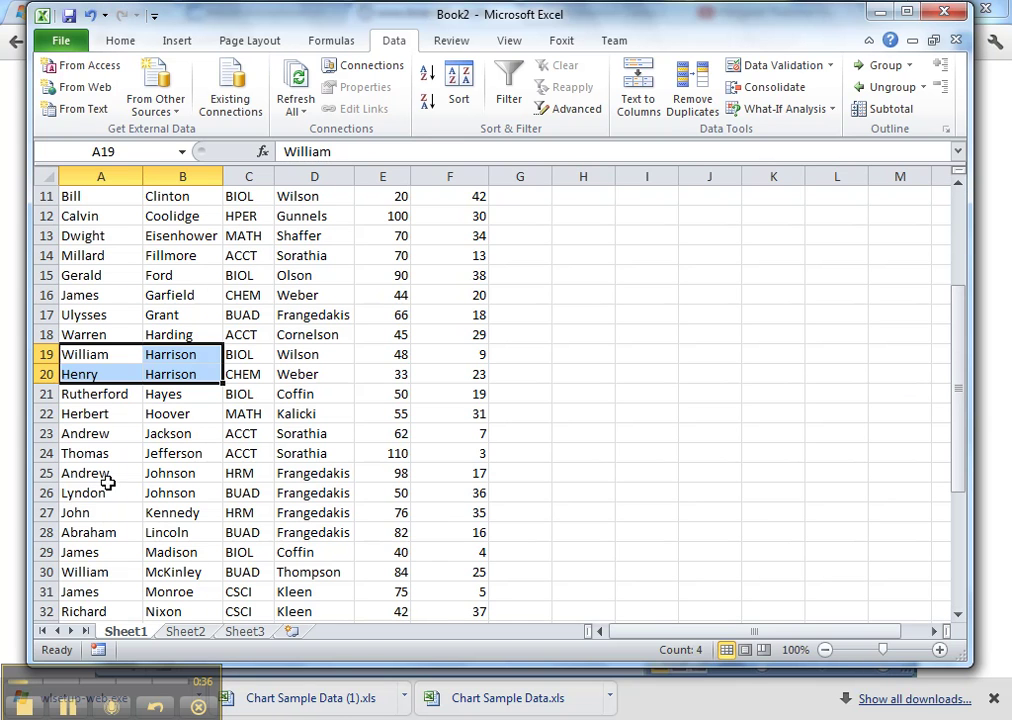
left_click_drag(99, 479, 163, 490)
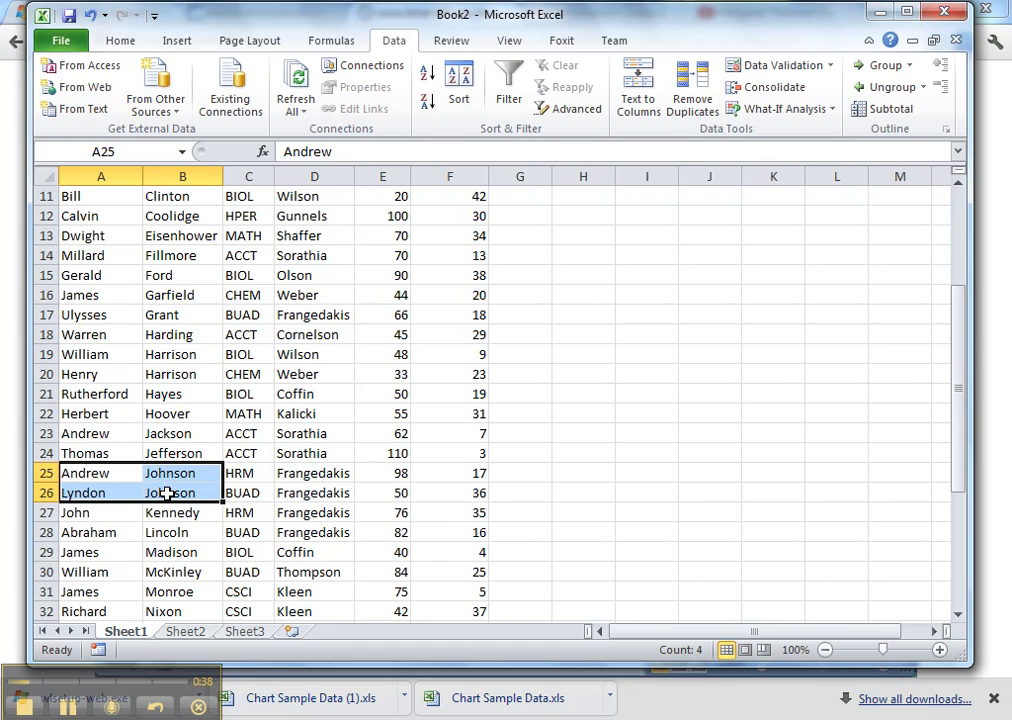
left_click(91, 476)
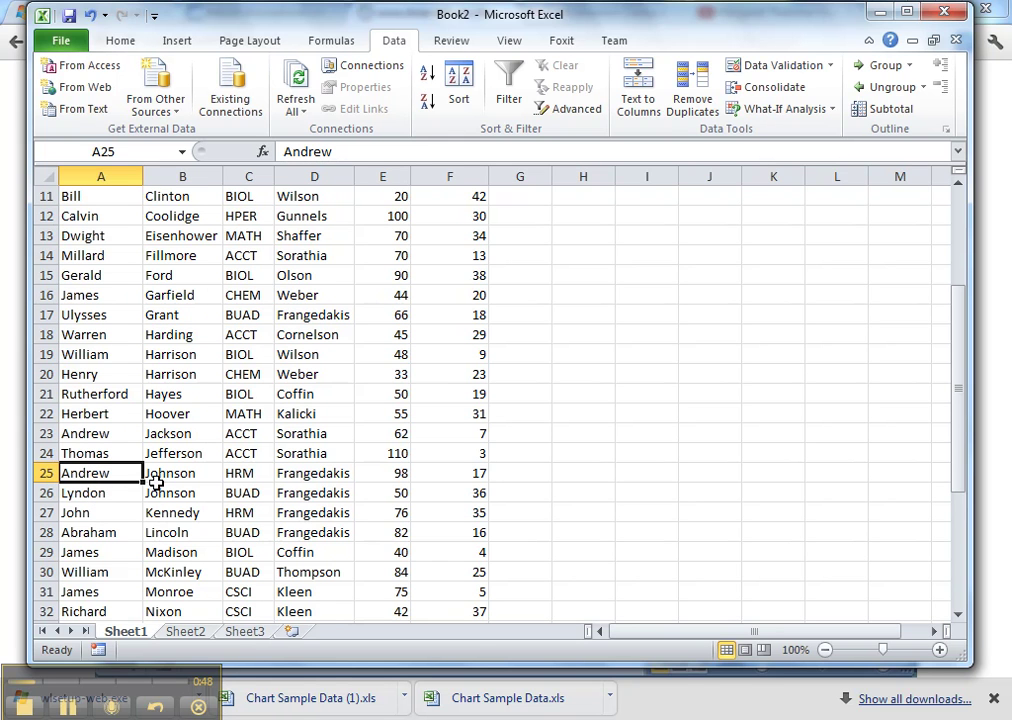
scroll(165, 511, "down", 3)
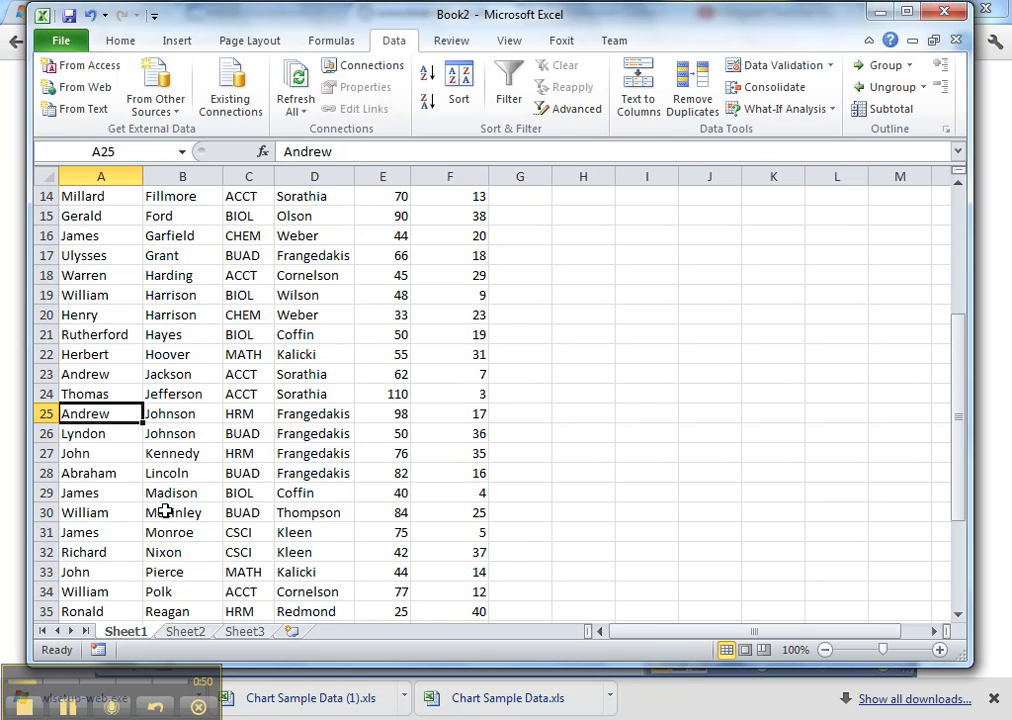
left_click_drag(131, 515, 165, 533)
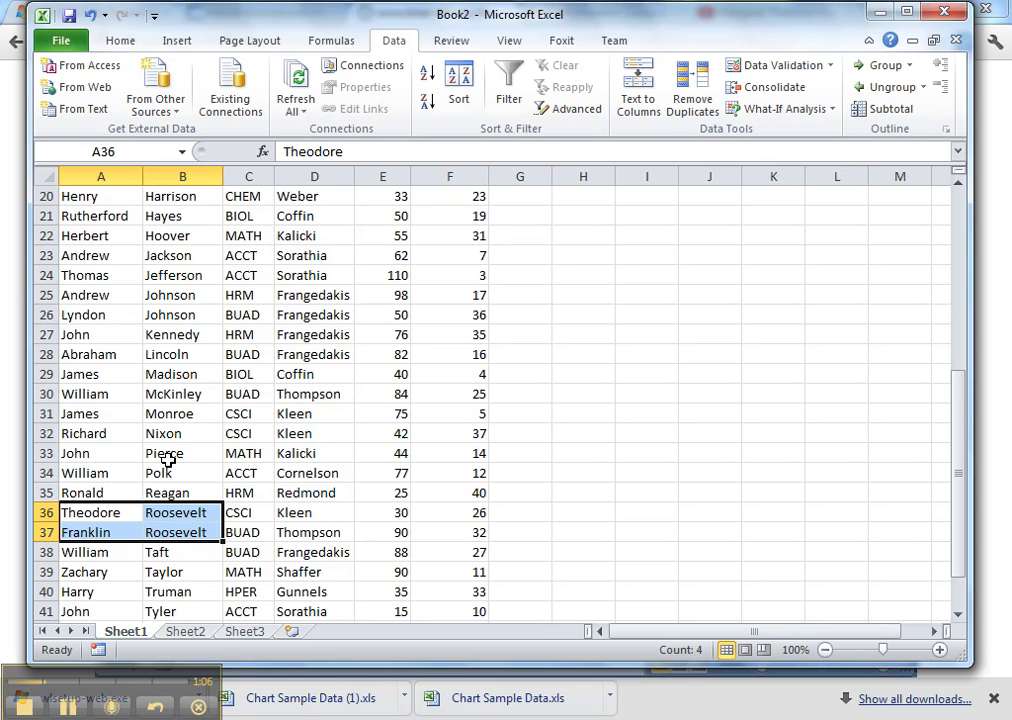
scroll(176, 355, "up", 6)
Start a custom sort of the list with LAST NAME as the first level, sorted on values from A to Z
left_click(188, 217)
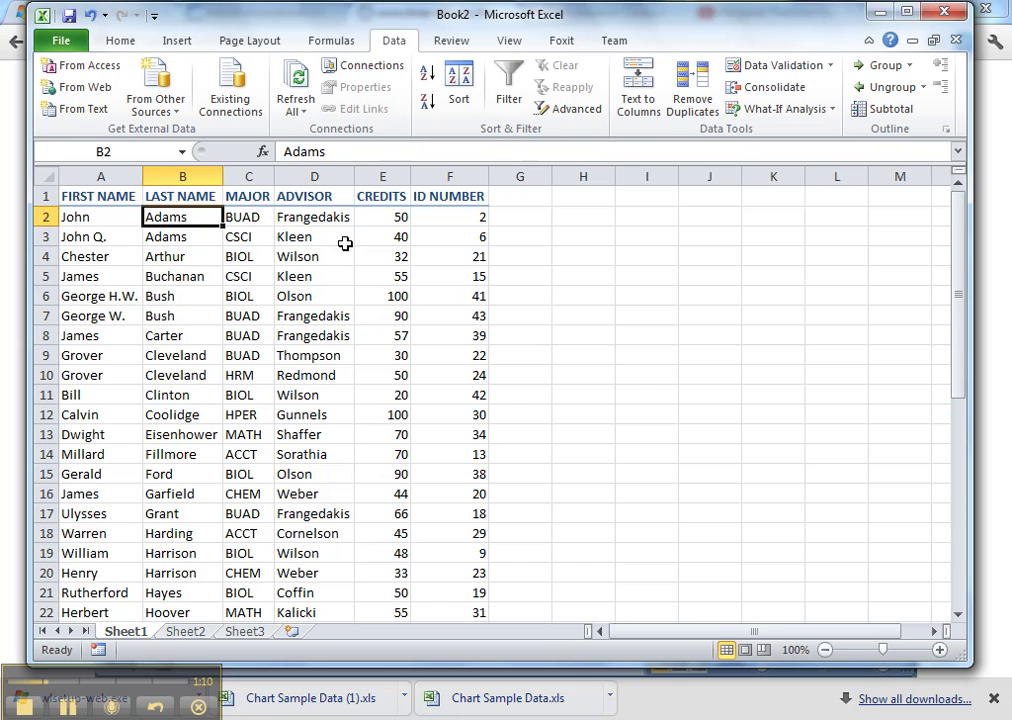
left_click(428, 78)
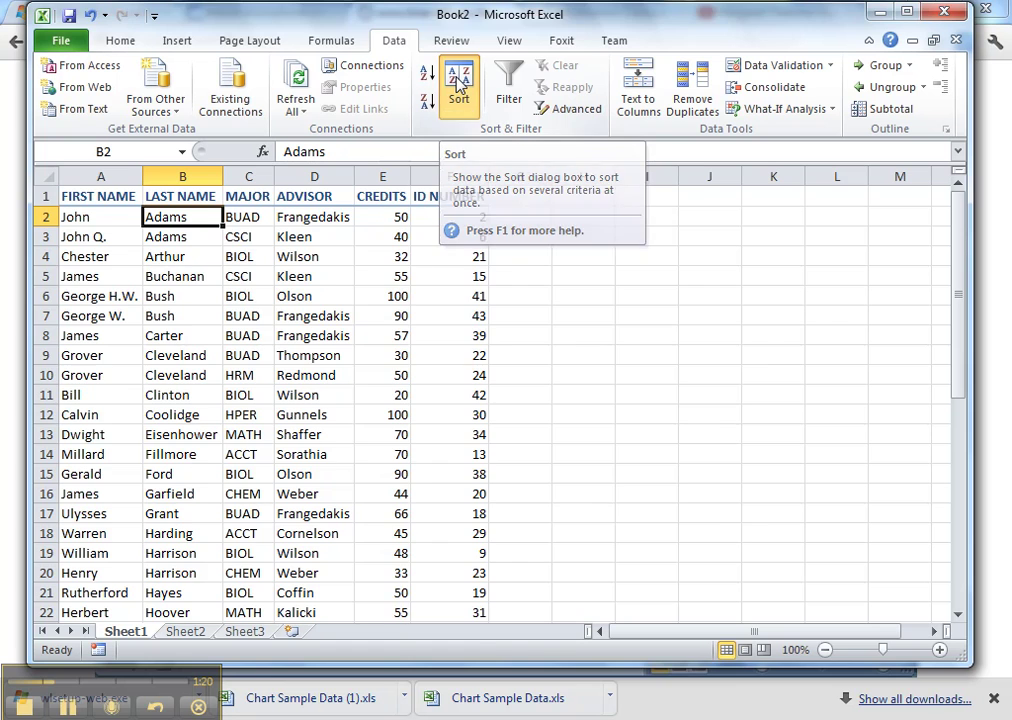
left_click(459, 83)
left_click_drag(435, 277, 474, 233)
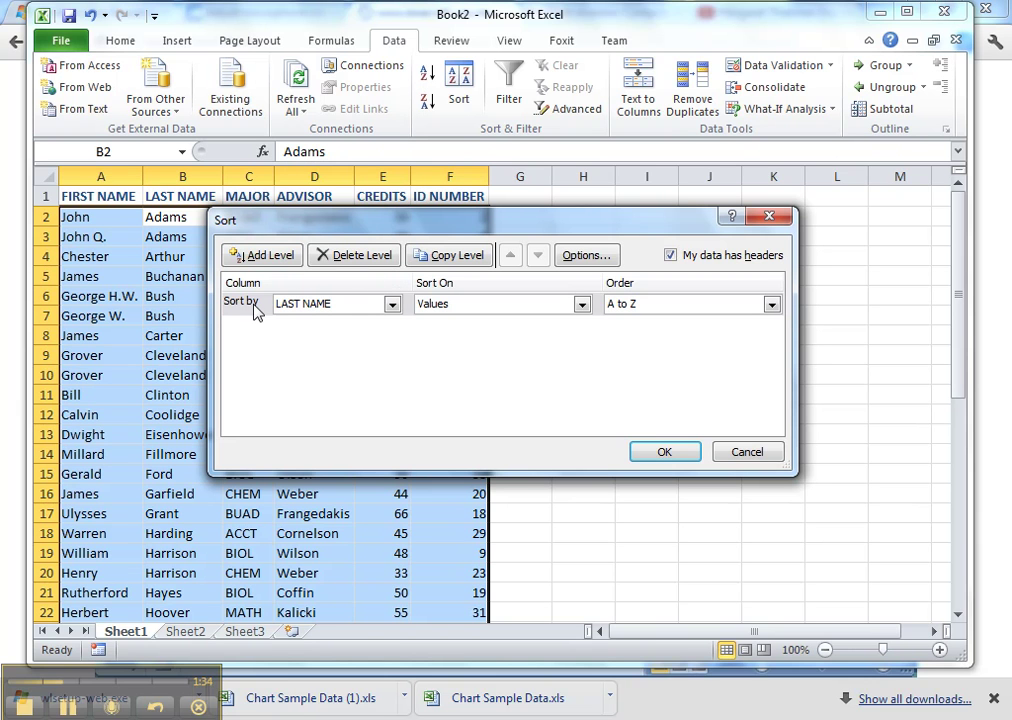
left_click(393, 305)
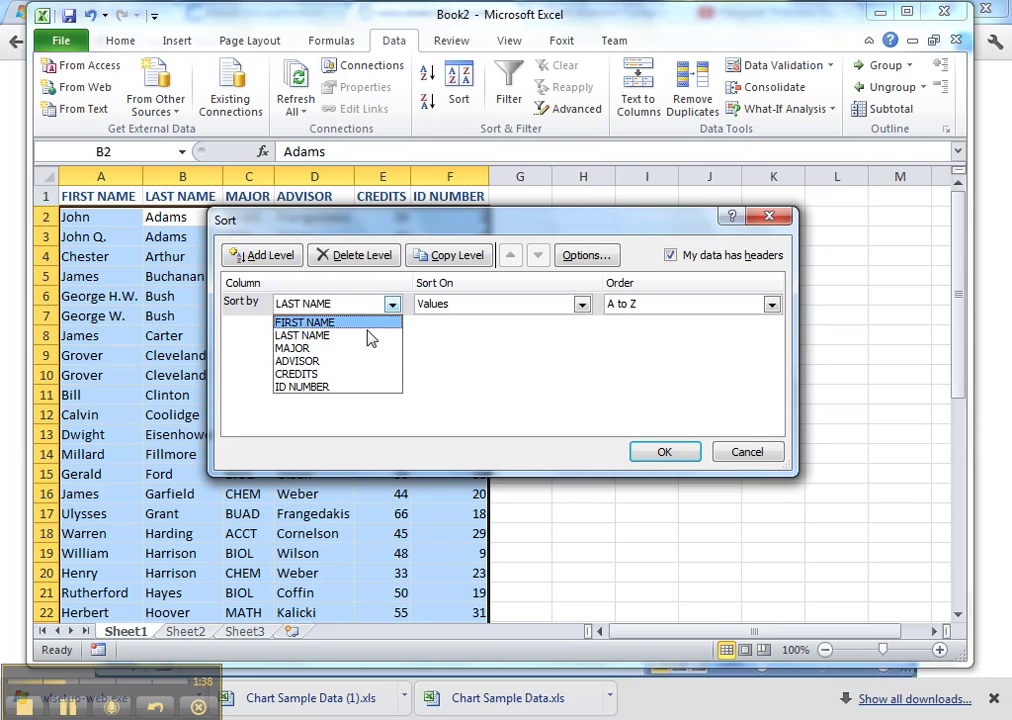
left_click(366, 336)
left_click(581, 305)
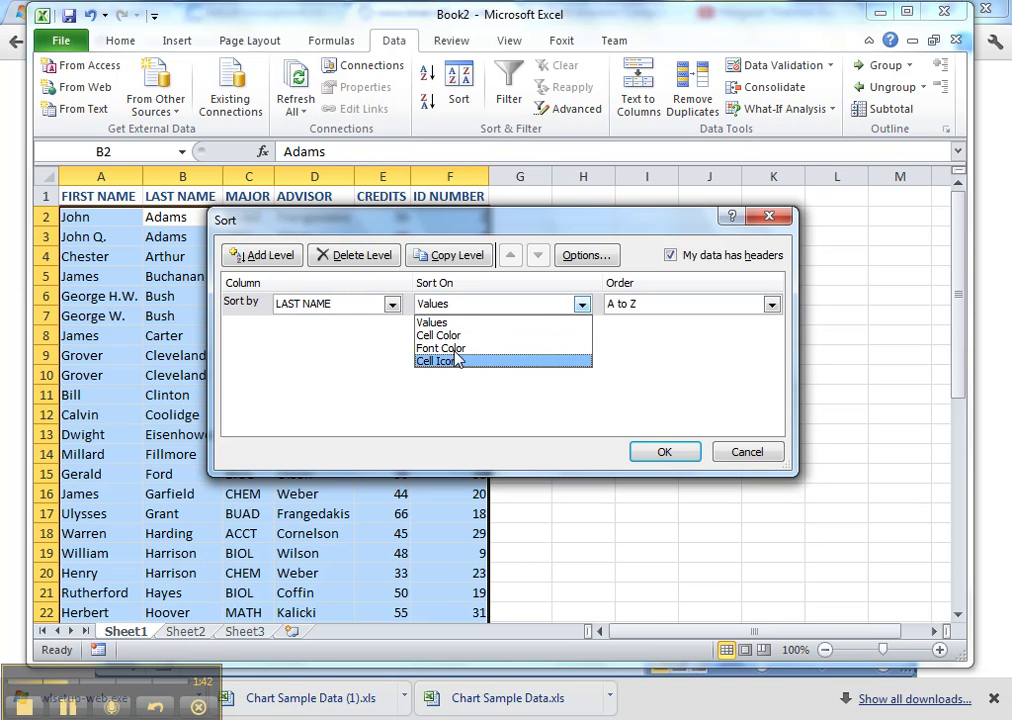
left_click(582, 305)
left_click(771, 307)
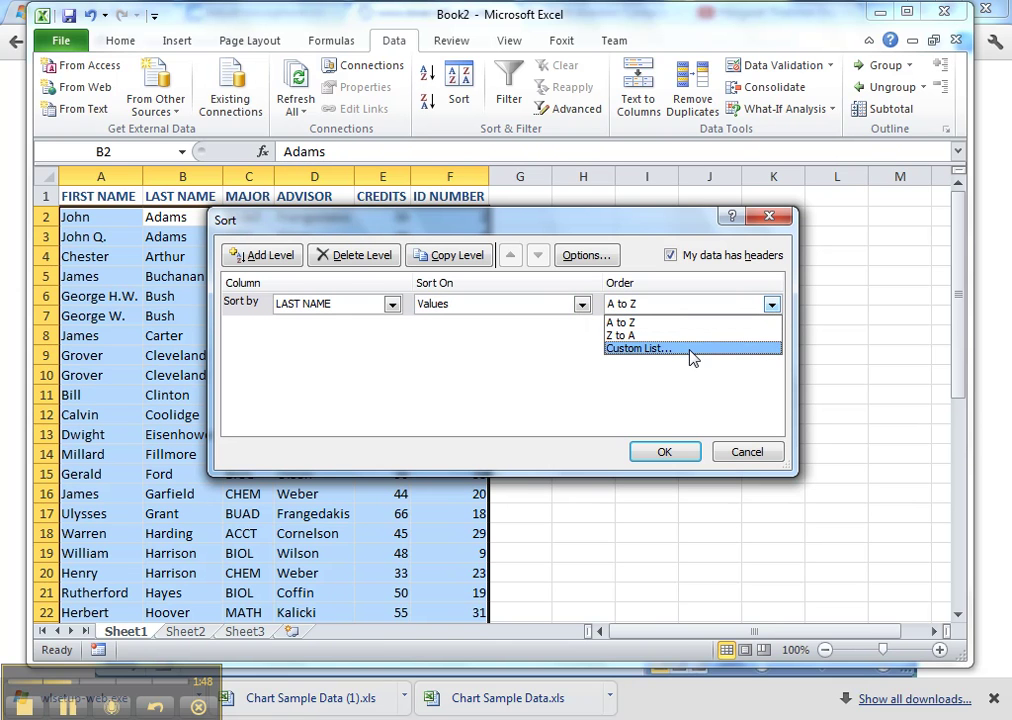
left_click(627, 323)
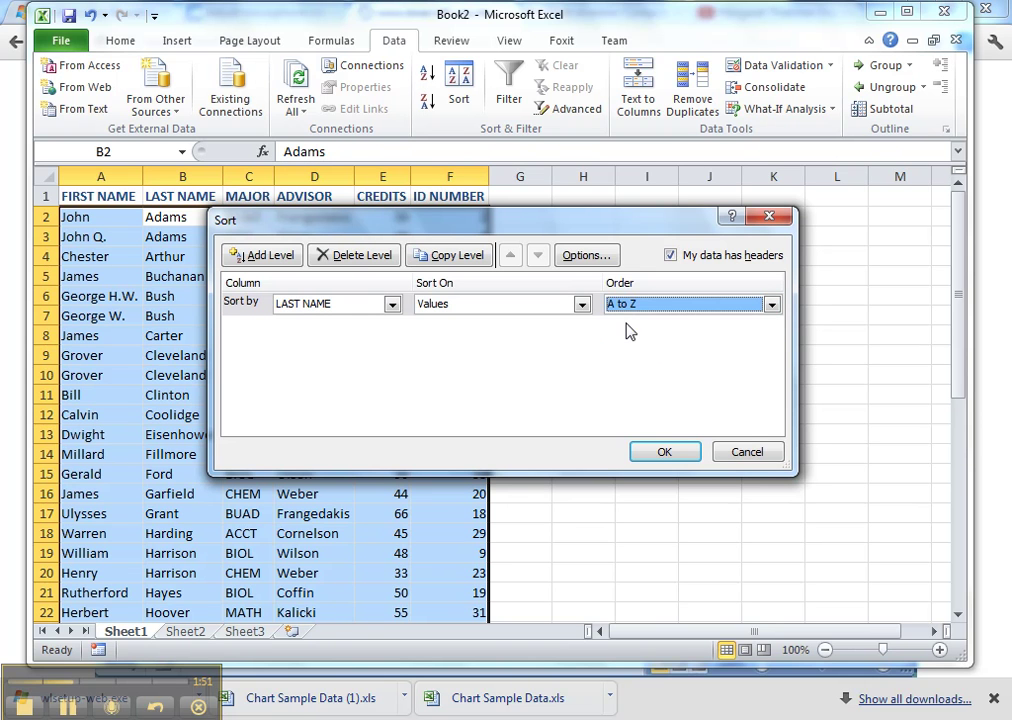
Add a second sort level by FIRST NAME from A to Z and apply the sort
left_click(264, 256)
left_click(392, 327)
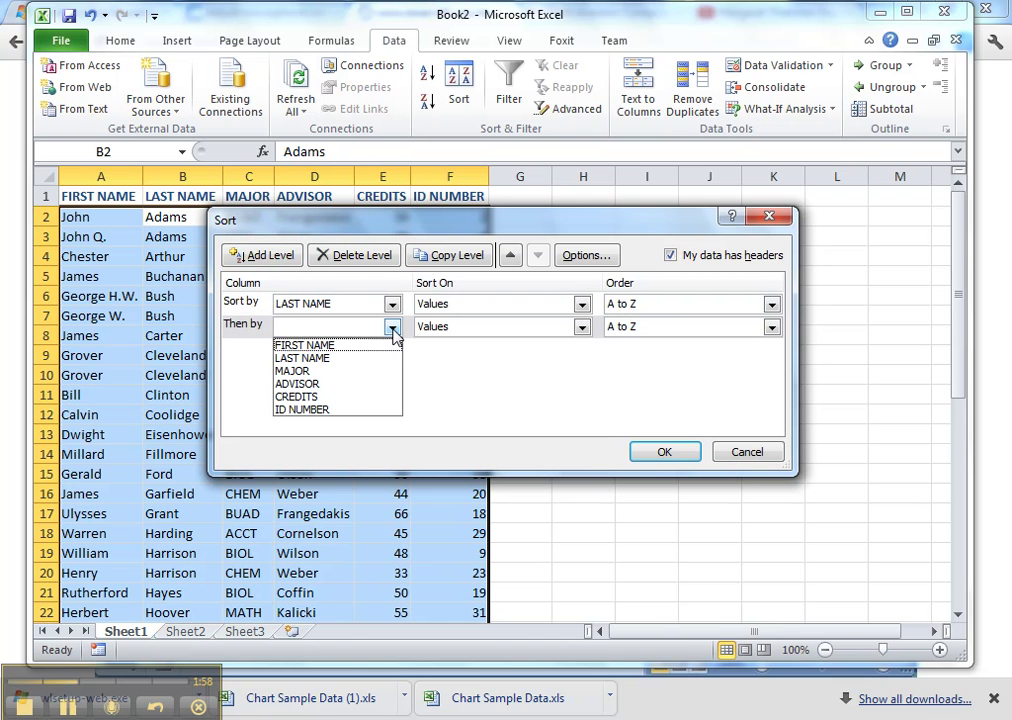
left_click(357, 346)
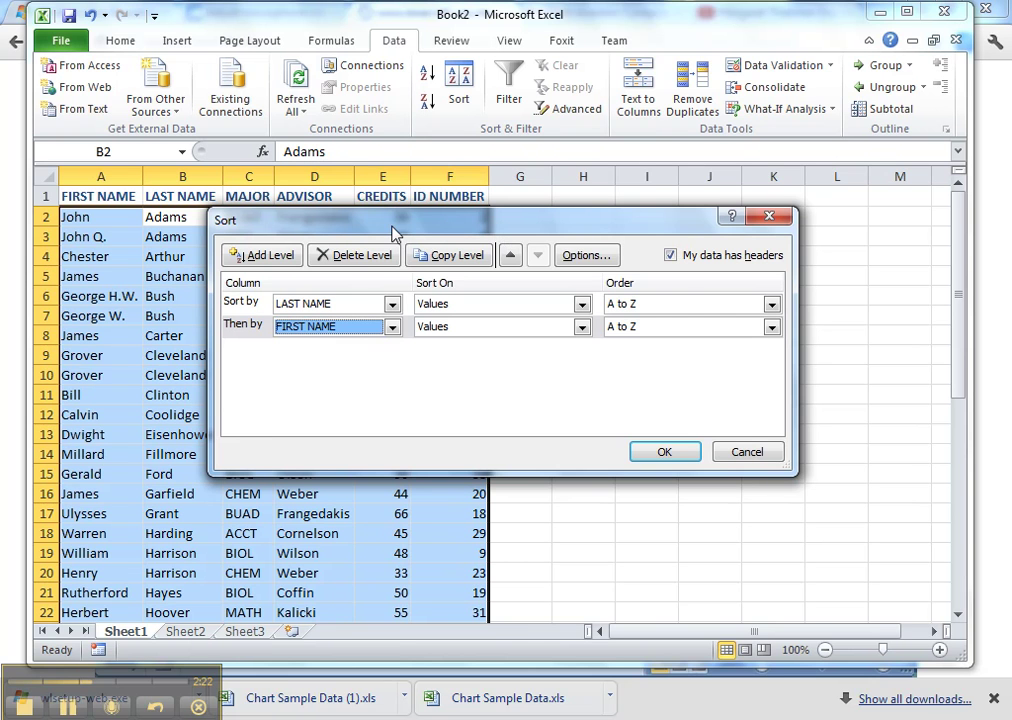
left_click_drag(393, 232, 510, 206)
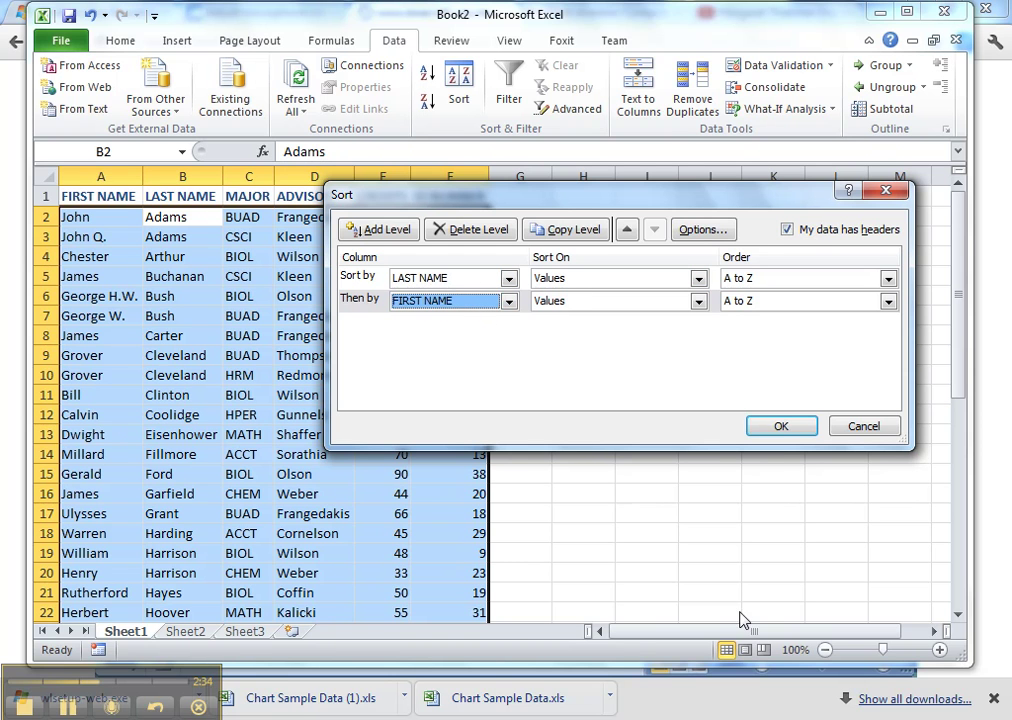
left_click(783, 430)
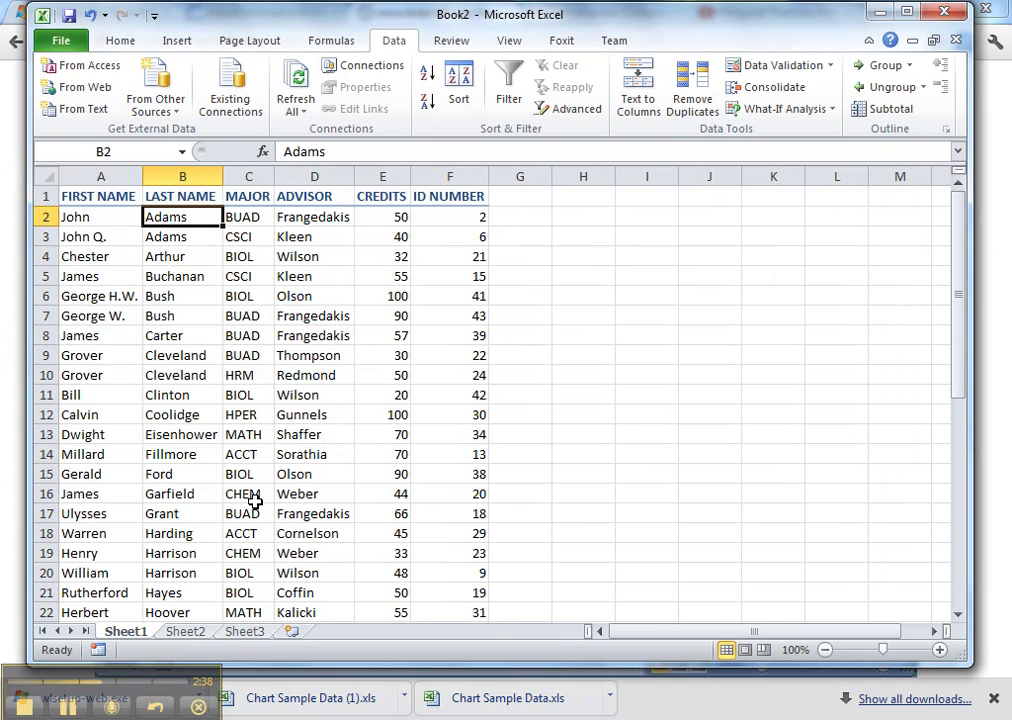
Check the first-name order of the Harrison and Roosevelt rows in the sorted list
left_click_drag(111, 553, 170, 572)
scroll(407, 481, "down", 4)
scroll(407, 486, "down", 2)
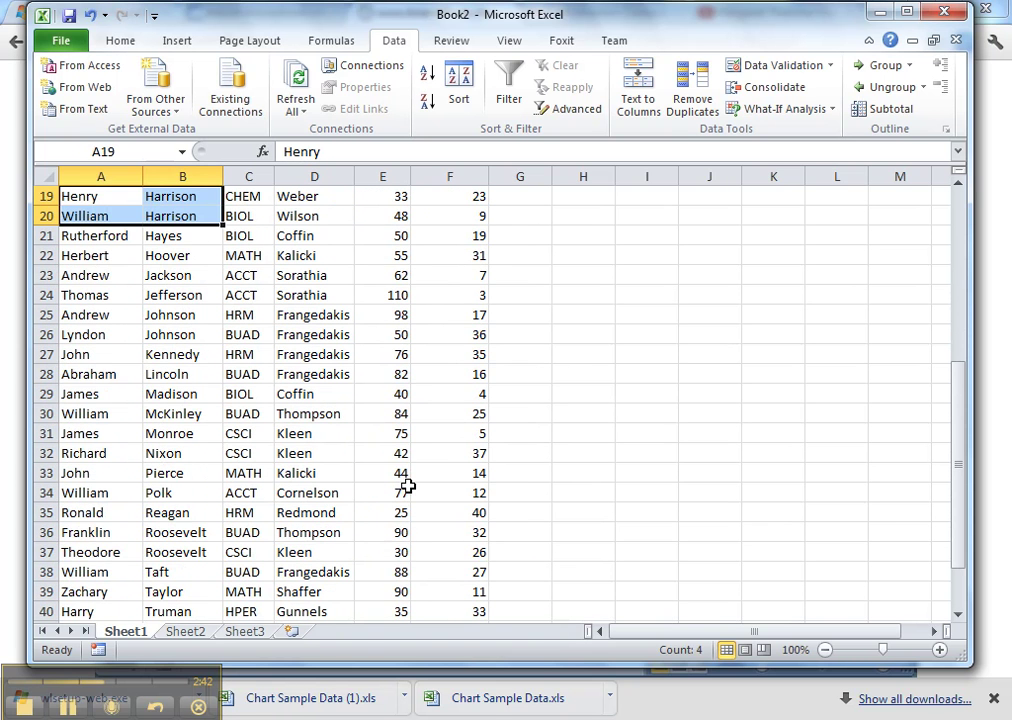
left_click_drag(140, 533, 158, 543)
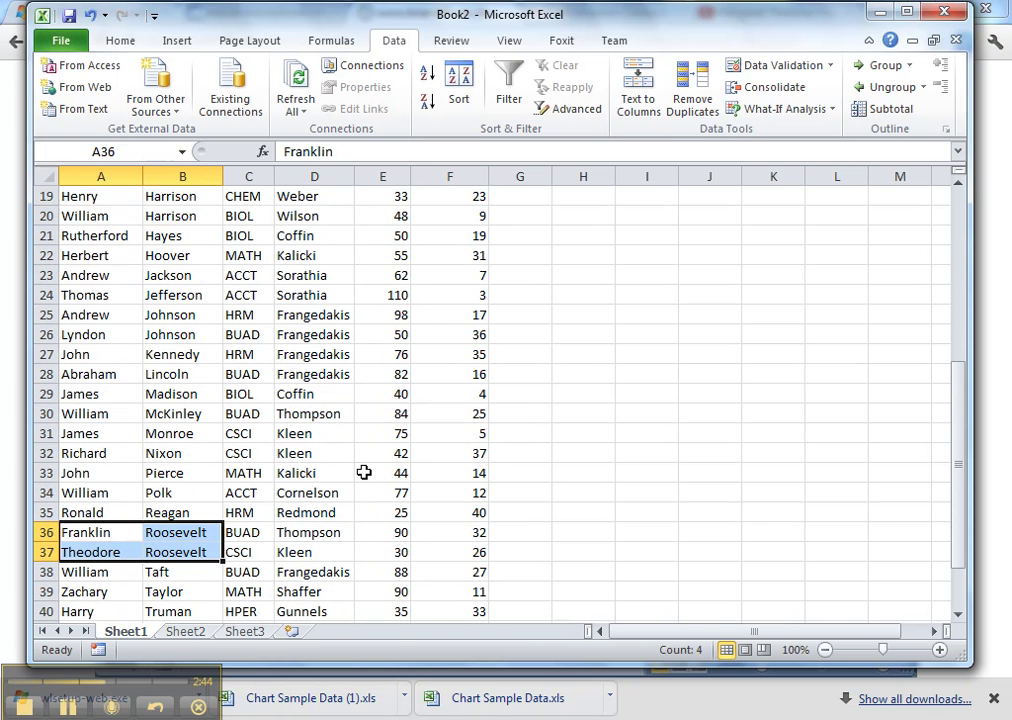
scroll(369, 464, "up", 6)
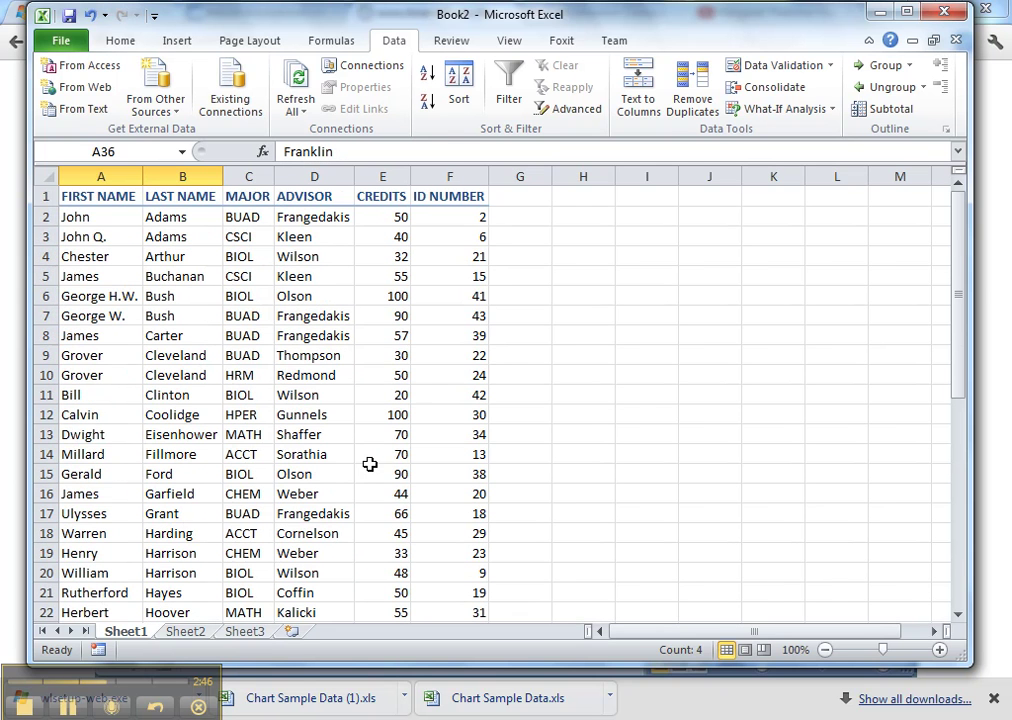
Start another custom sort with MAJOR as the first level and ADVISOR as the second level
left_click(91, 218)
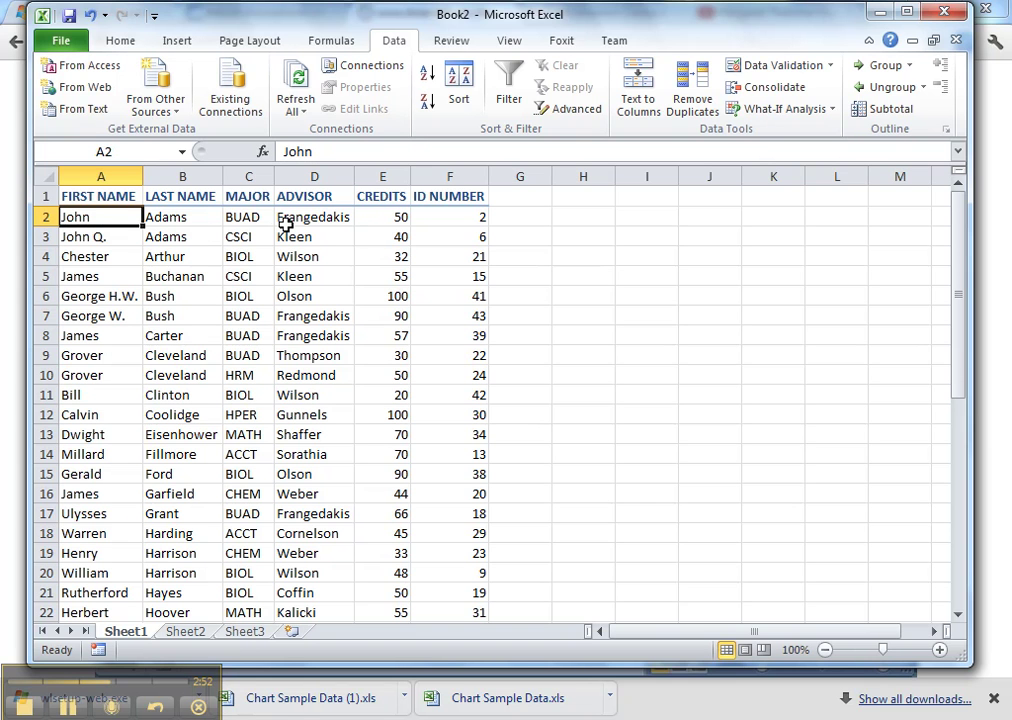
left_click(251, 219)
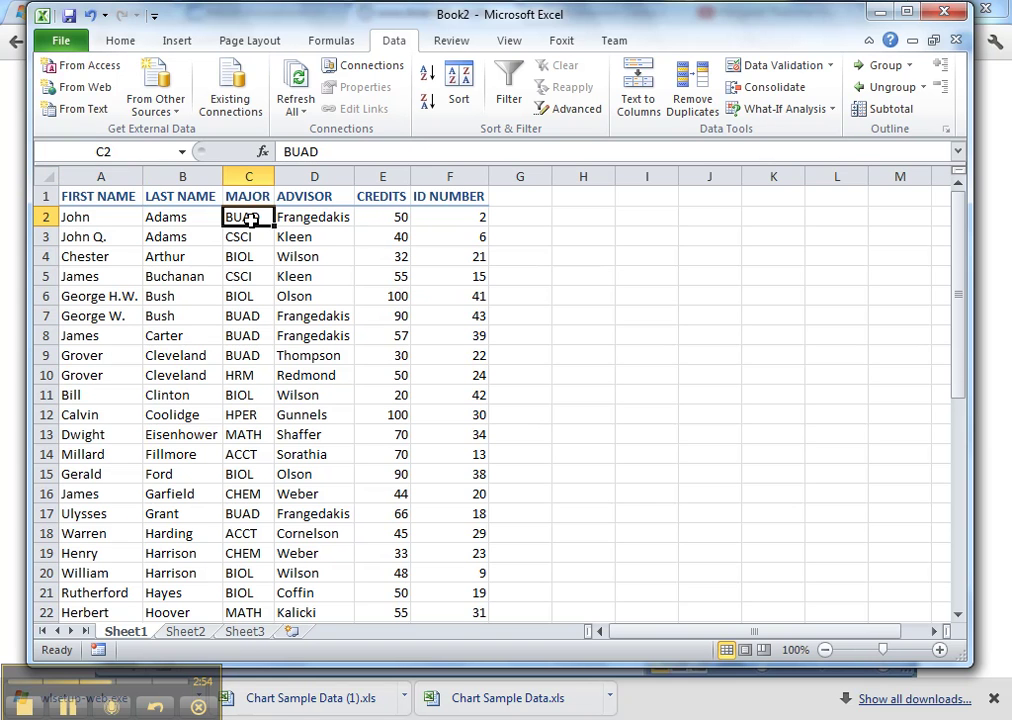
left_click(460, 88)
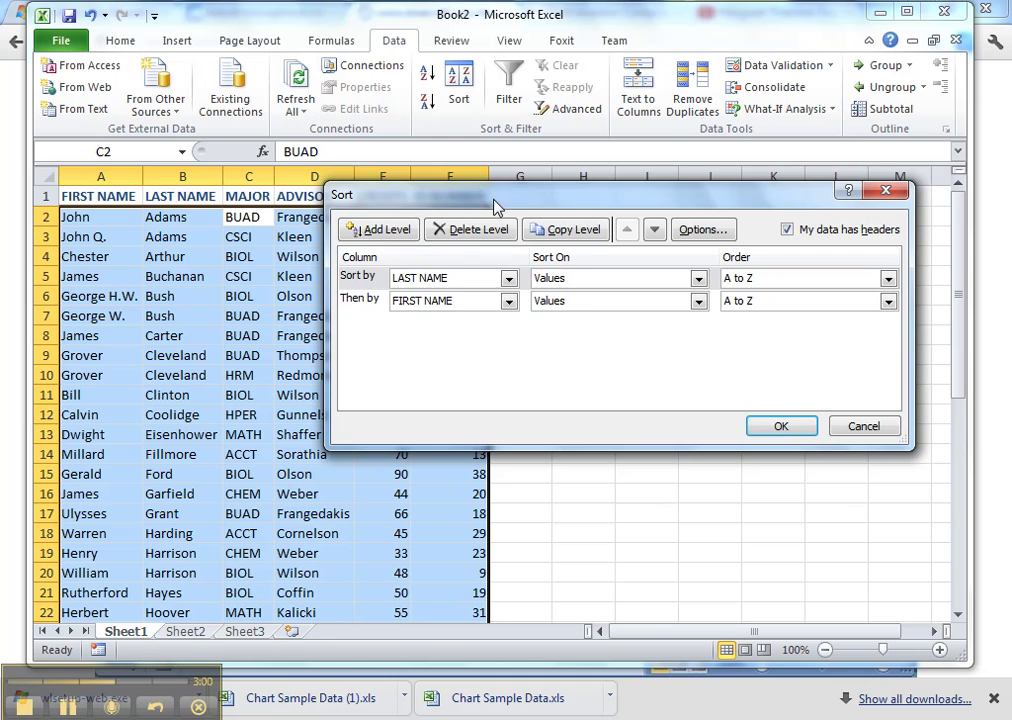
left_click_drag(495, 195, 598, 178)
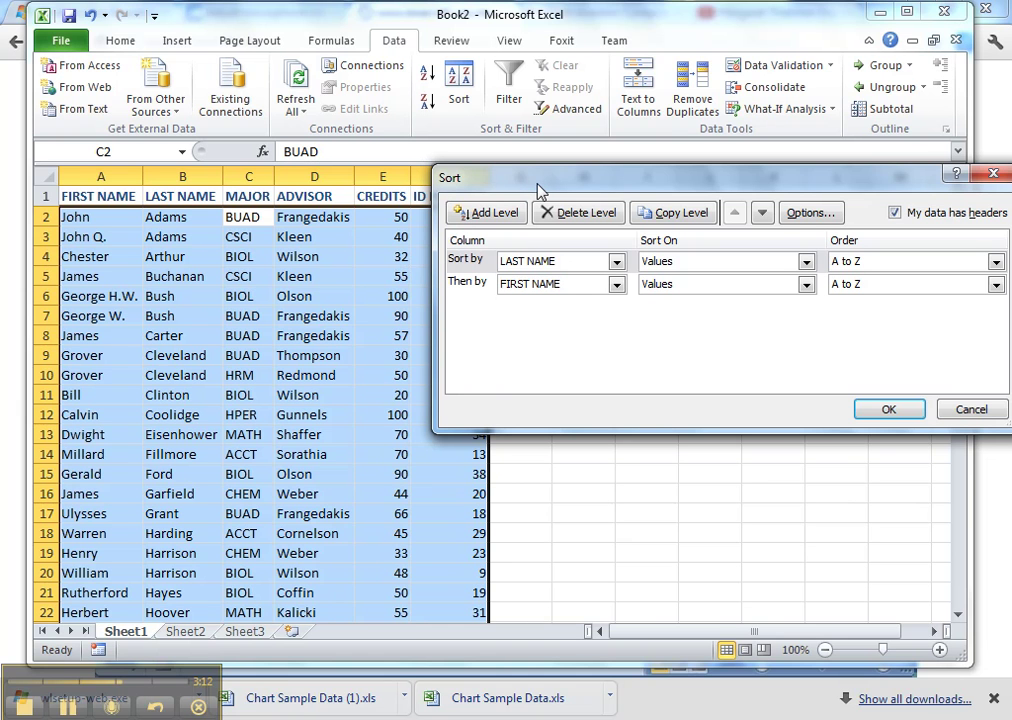
left_click_drag(538, 188, 445, 130)
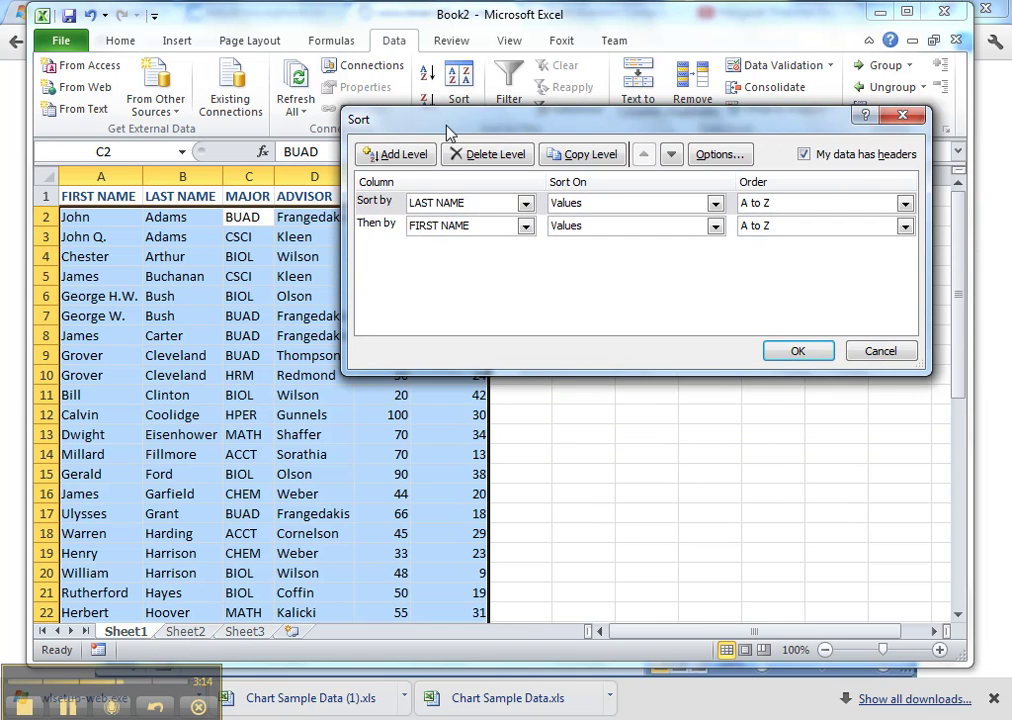
left_click(526, 204)
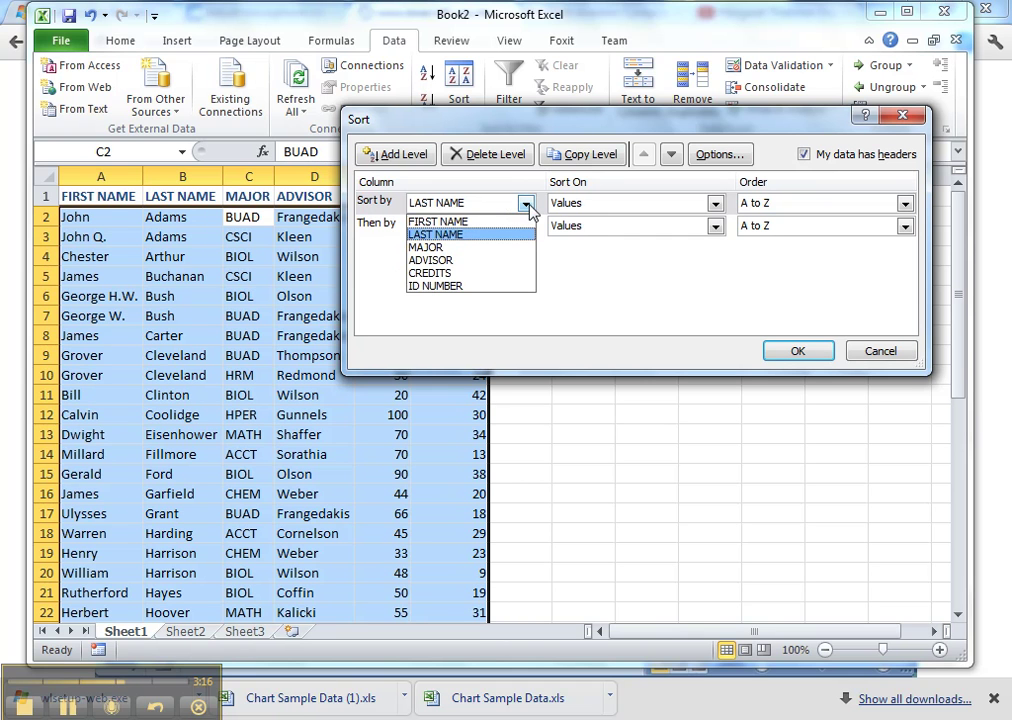
left_click(468, 248)
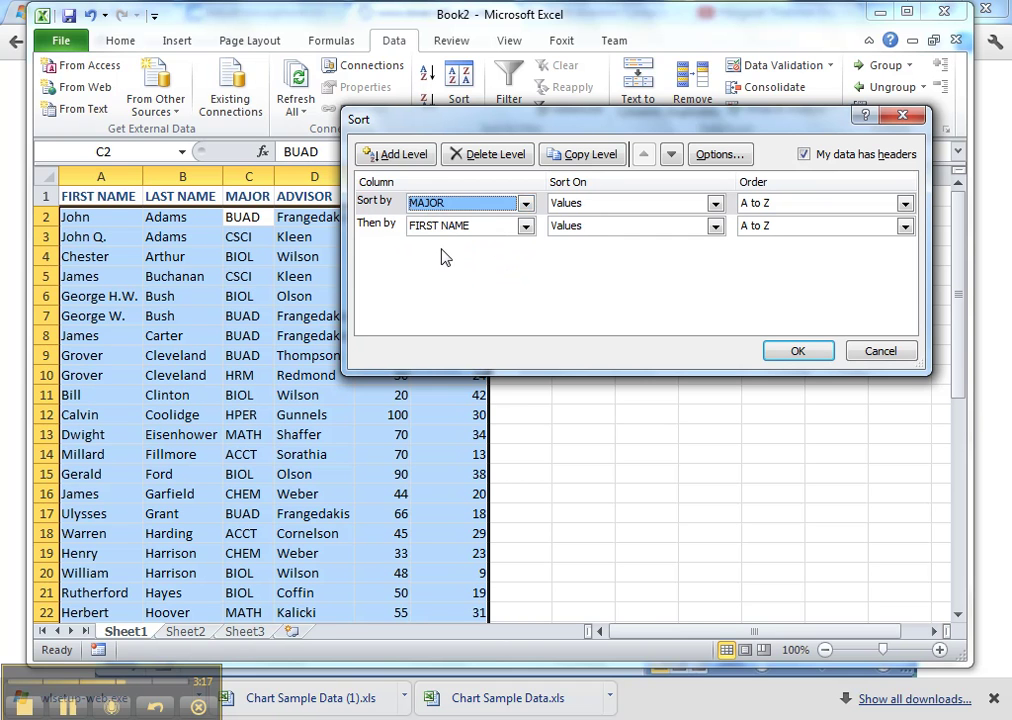
left_click(525, 227)
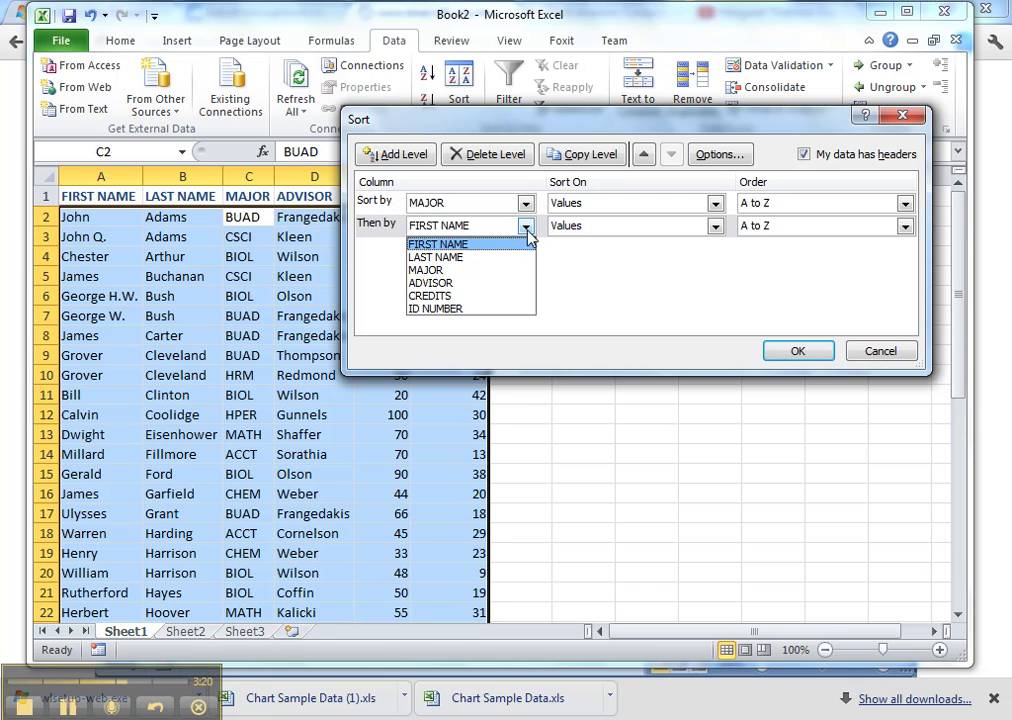
left_click(498, 287)
Add a third sort level by CREDITS from Largest to Smallest and apply the sort
left_click(392, 154)
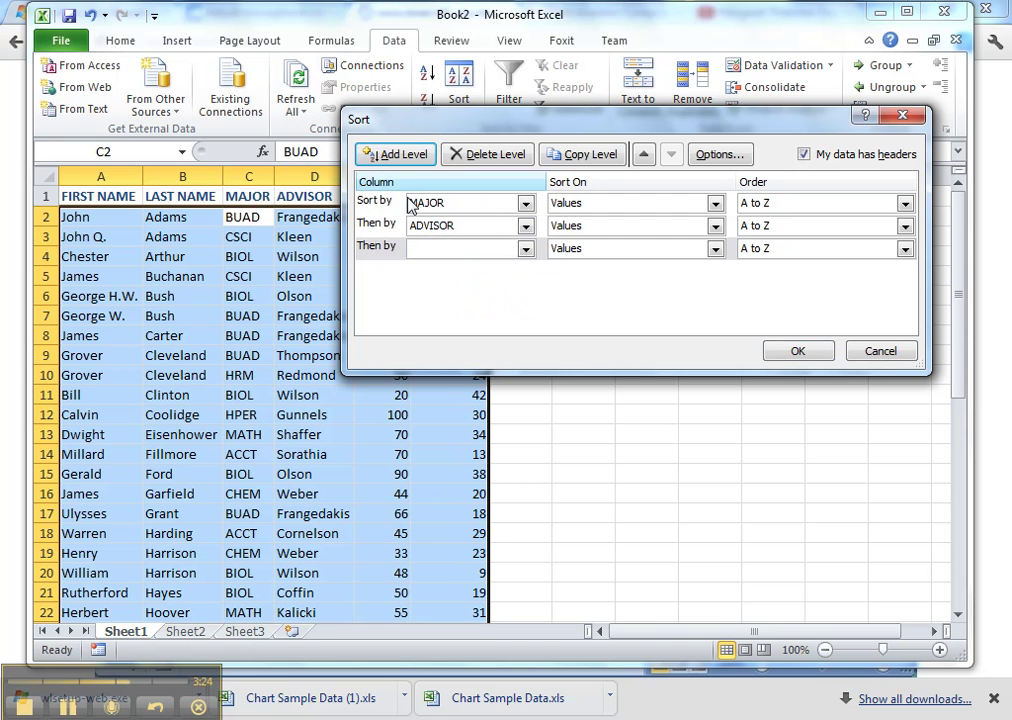
left_click(525, 249)
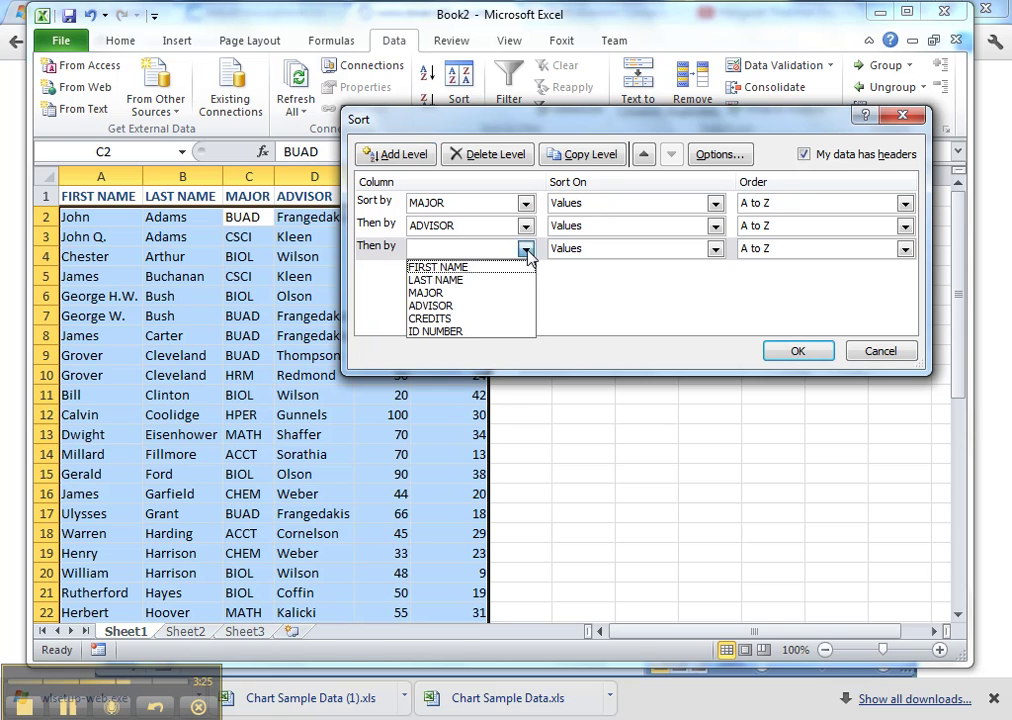
left_click(478, 318)
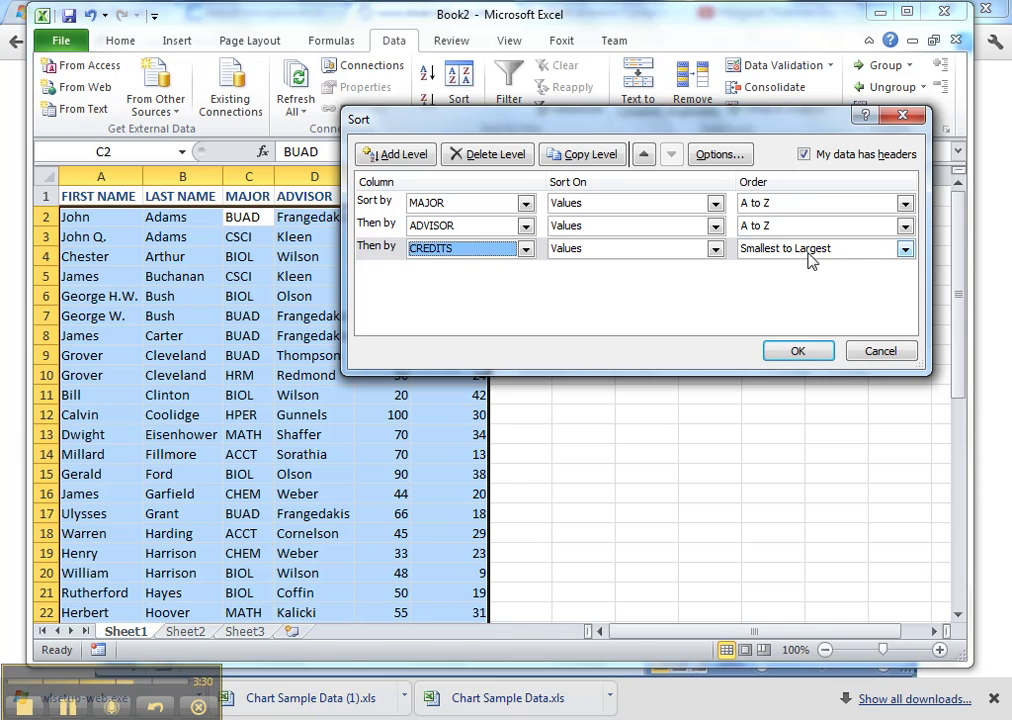
left_click(905, 250)
left_click(849, 282)
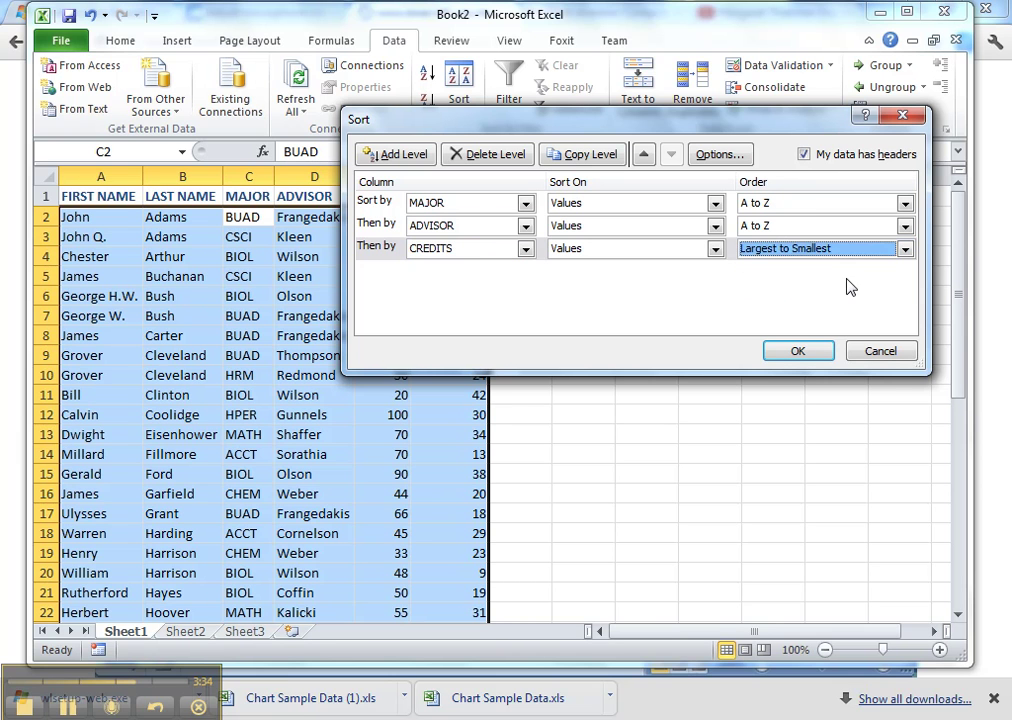
left_click(797, 351)
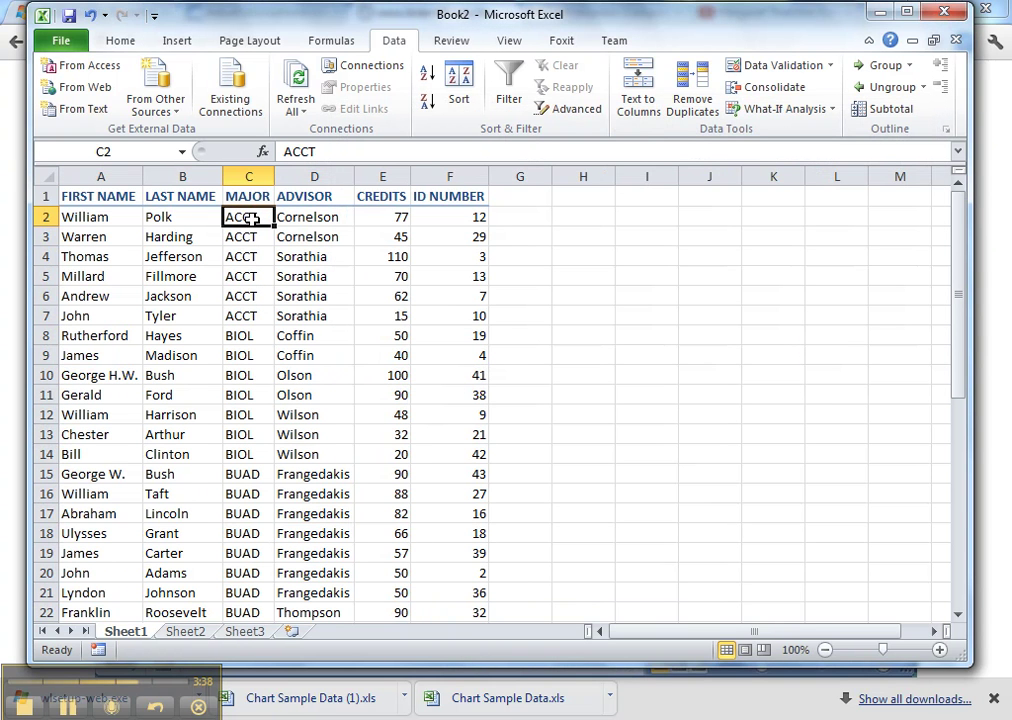
Check the grouping by major and advisor and the descending credits order within the BIOL and ACCT rows
left_click_drag(250, 222, 231, 450)
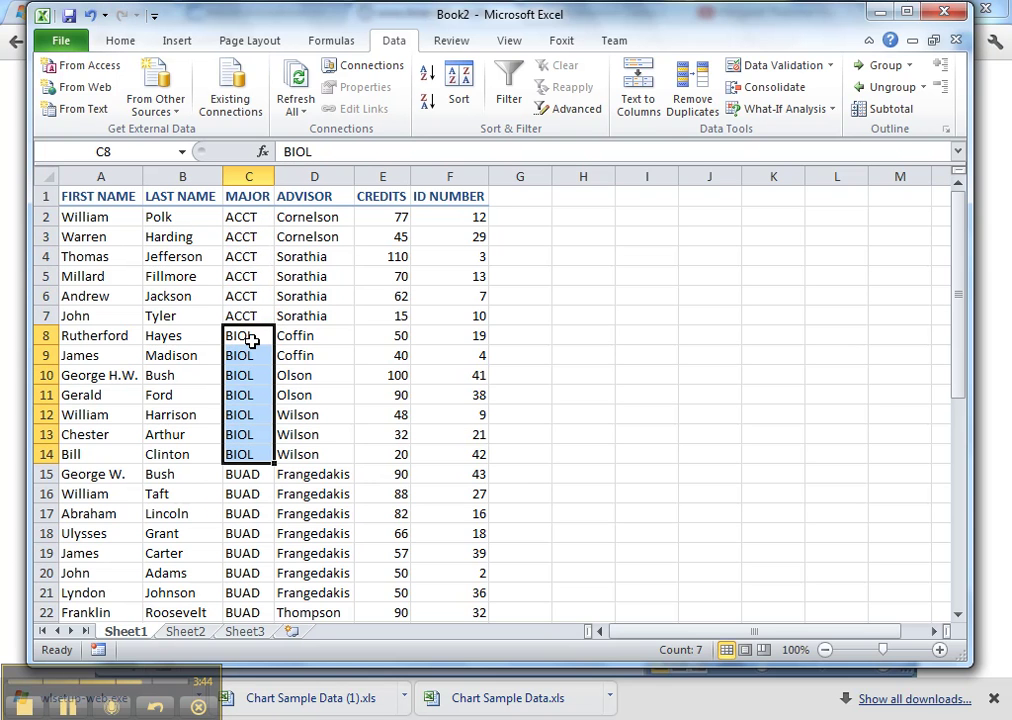
left_click_drag(248, 338, 300, 454)
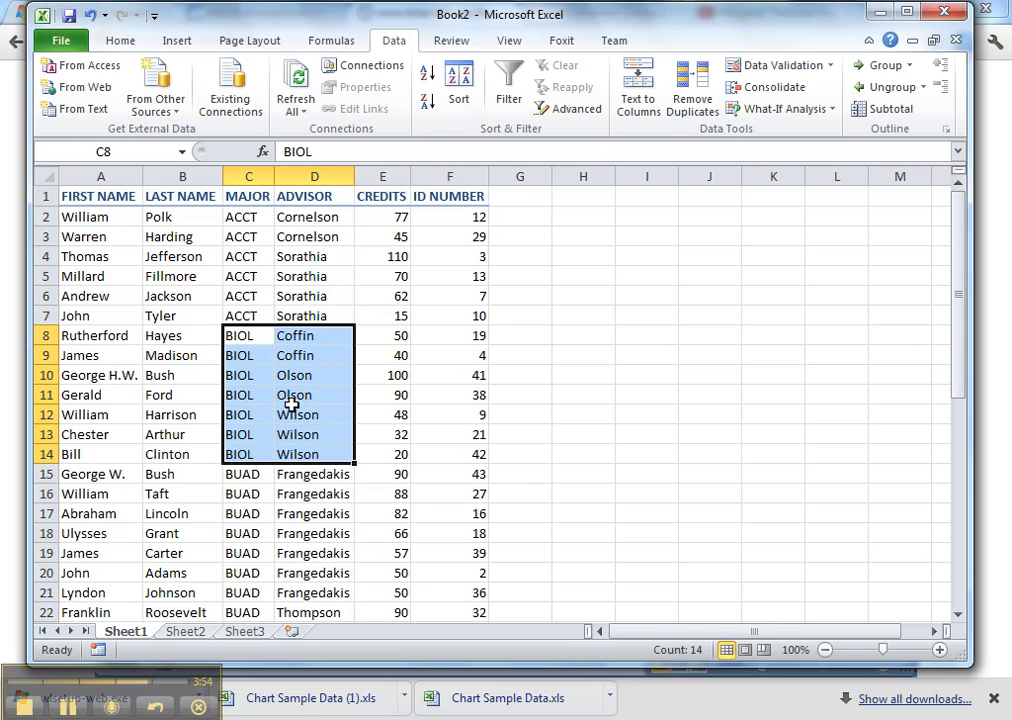
left_click_drag(246, 418, 388, 453)
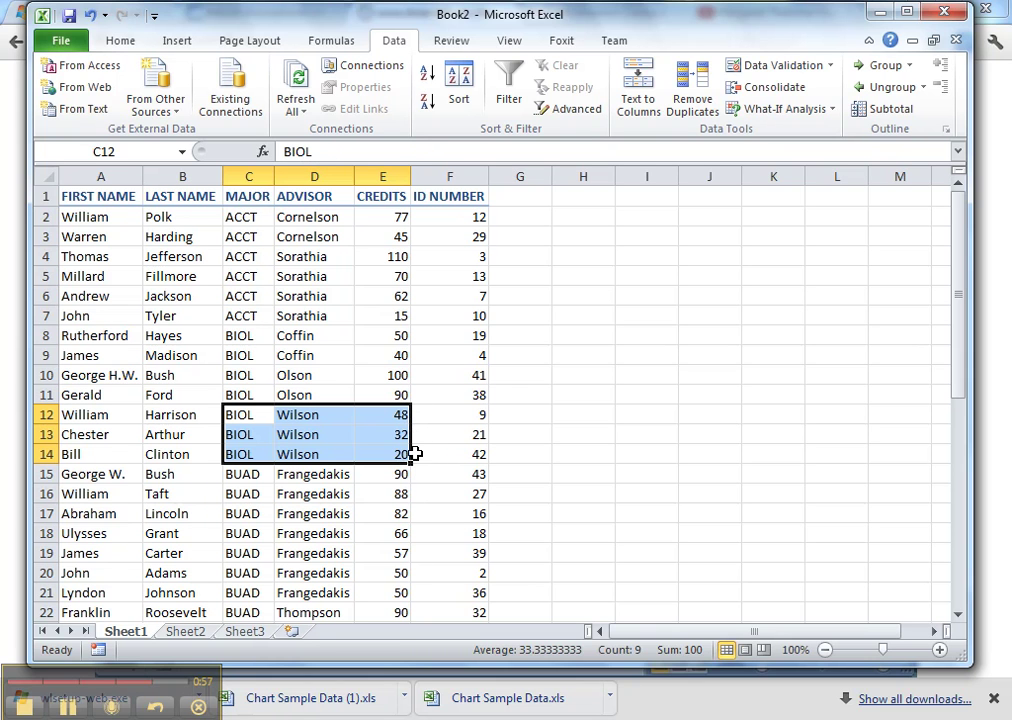
left_click_drag(247, 257, 378, 309)
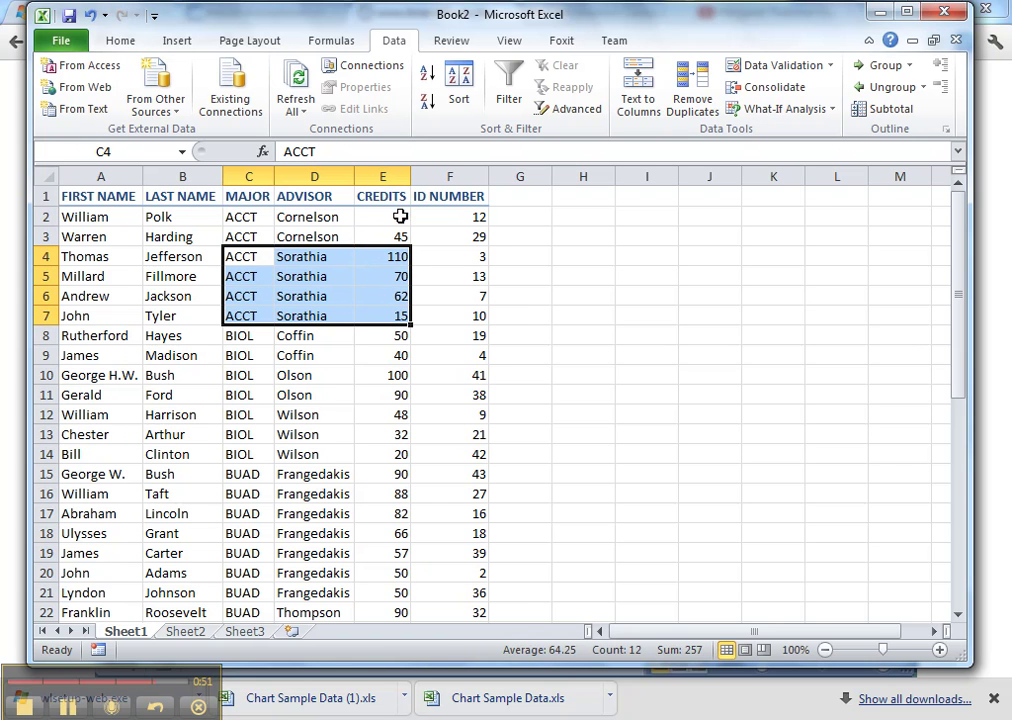
Reopen the custom sort settings for the student list to review the MAJOR, ADVISOR and CREDITS levels
left_click(252, 258)
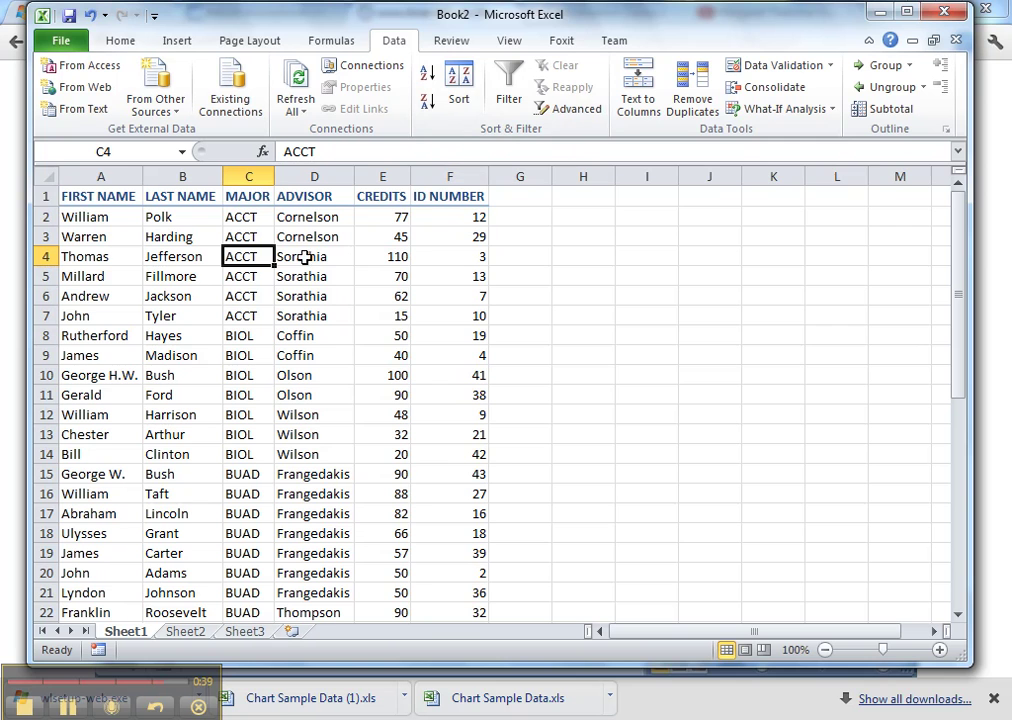
left_click(464, 88)
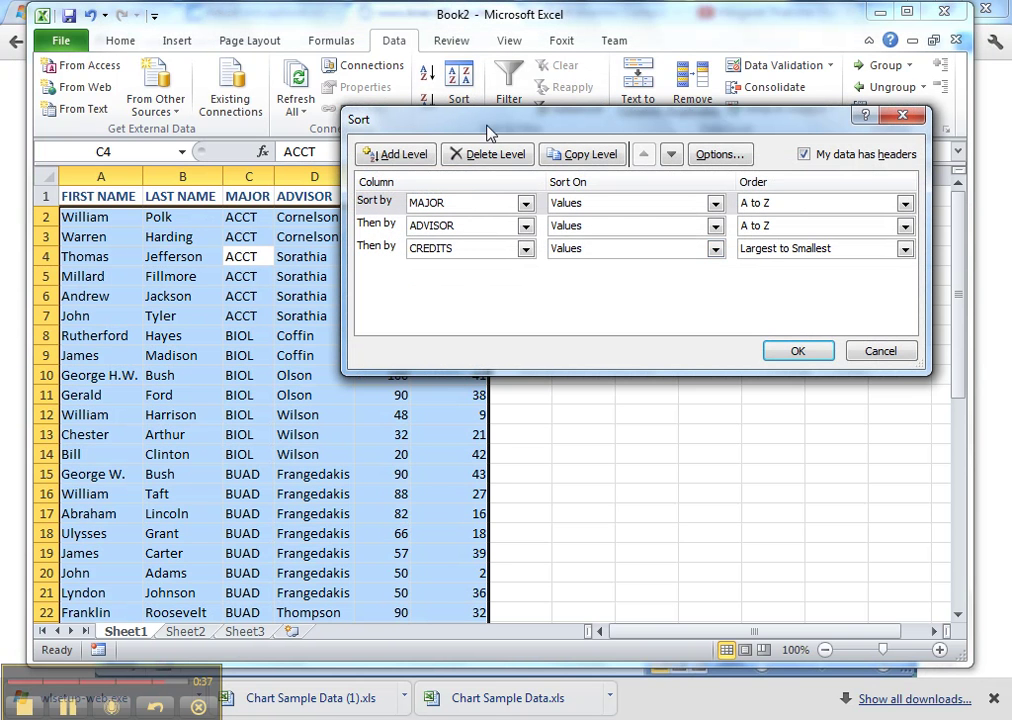